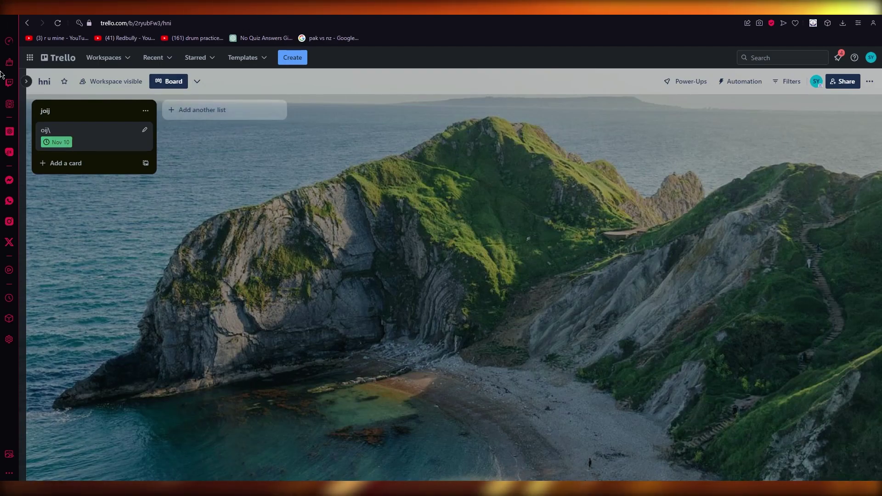
- Open the Automation menu from the hni board header
{"action": "left_click", "coordinate": [740, 82]}
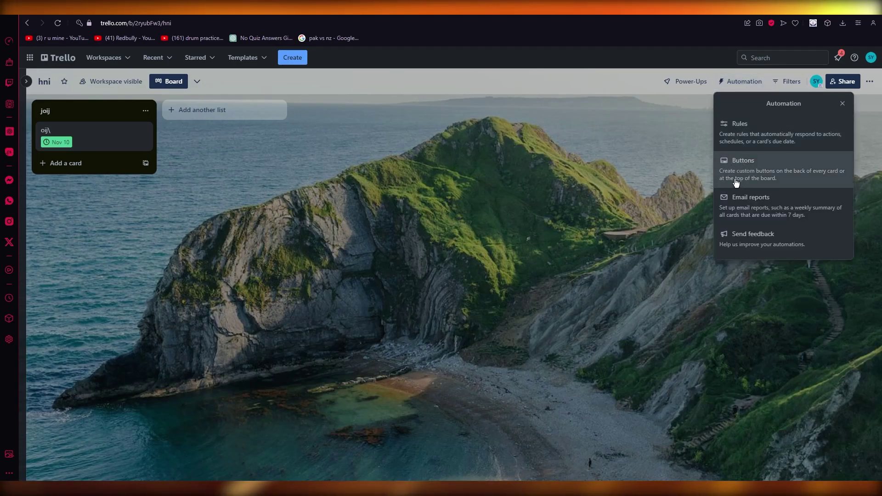
- Create a new card button under Automation Buttons and title it 'ghiu'
{"action": "left_click", "coordinate": [794, 179]}
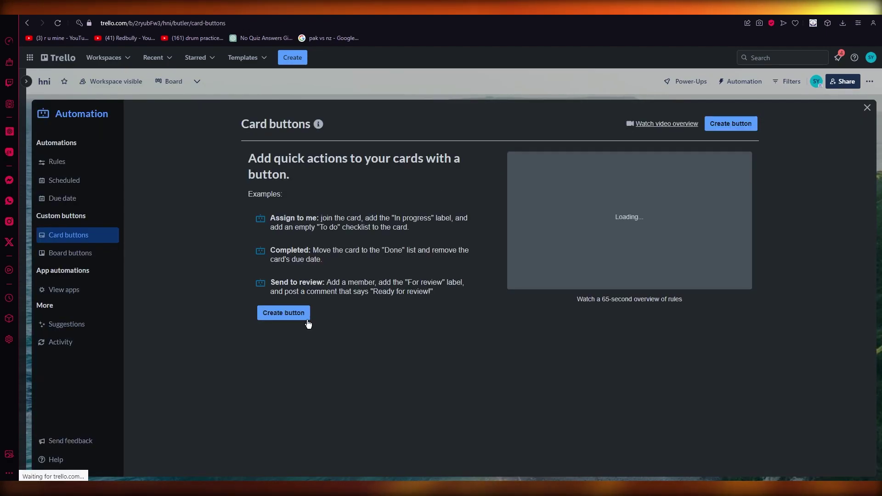
{"action": "left_click", "coordinate": [283, 313]}
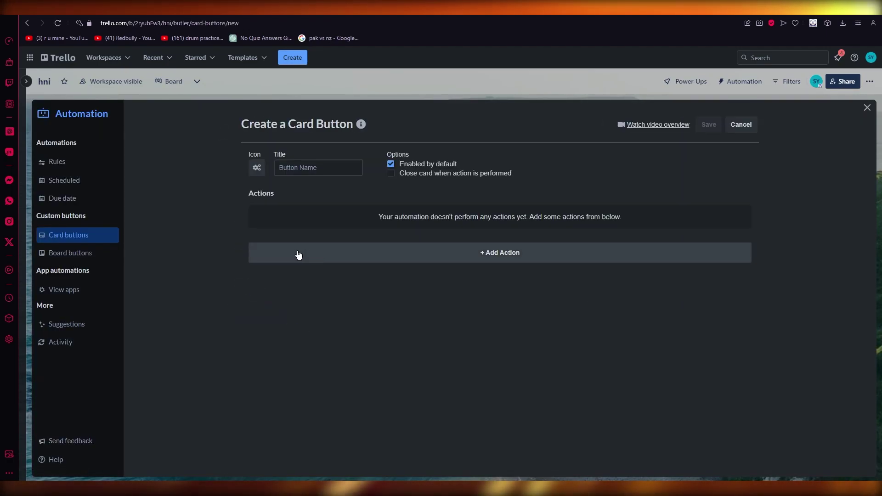
{"action": "left_click", "coordinate": [298, 168]}
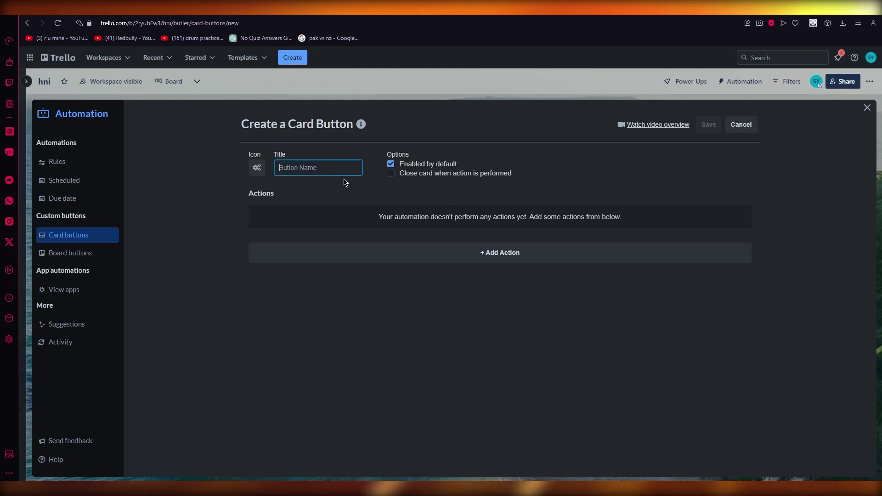
{"action": "type", "text": "ghiu"}
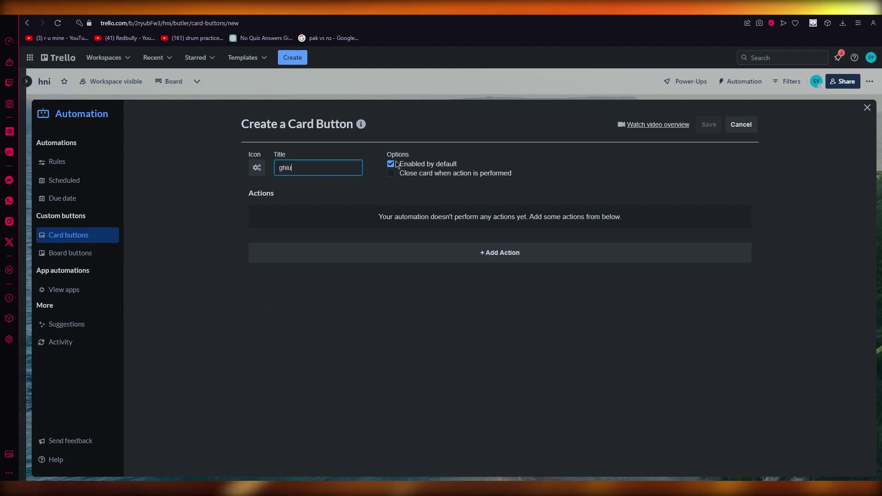
- Give the ghiu button a single move-to-top-of-joij action and save it
{"action": "left_click", "coordinate": [457, 252]}
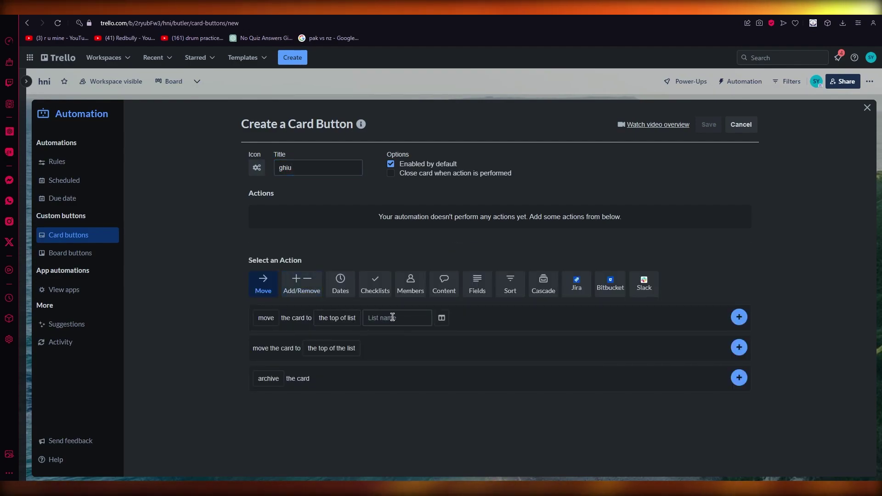
{"action": "left_click", "coordinate": [375, 341]}
{"action": "left_click", "coordinate": [740, 318]}
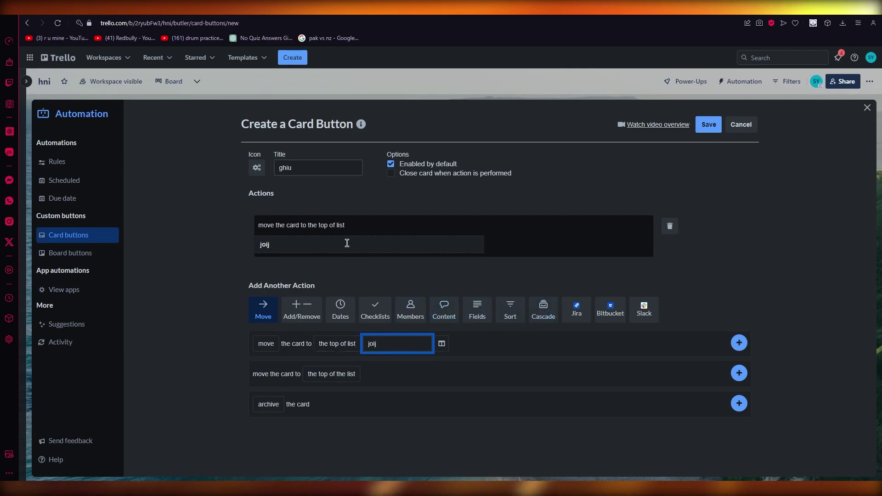
{"action": "left_click", "coordinate": [739, 342]}
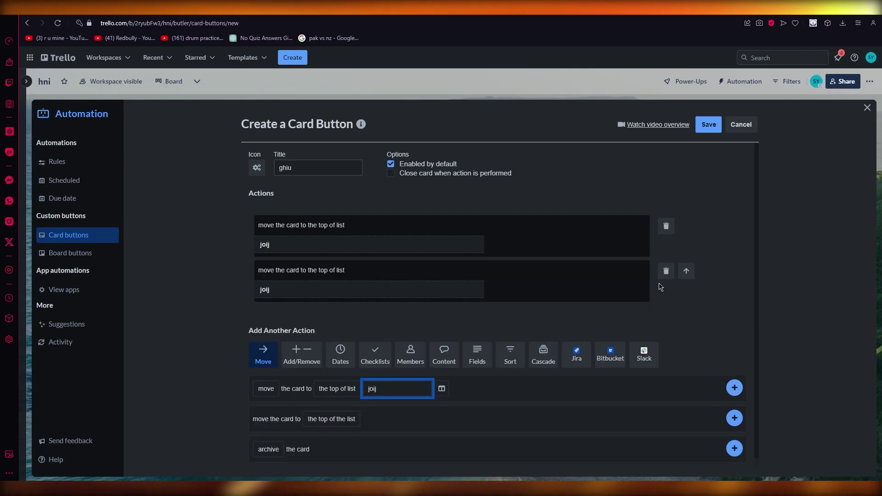
{"action": "left_click", "coordinate": [666, 270]}
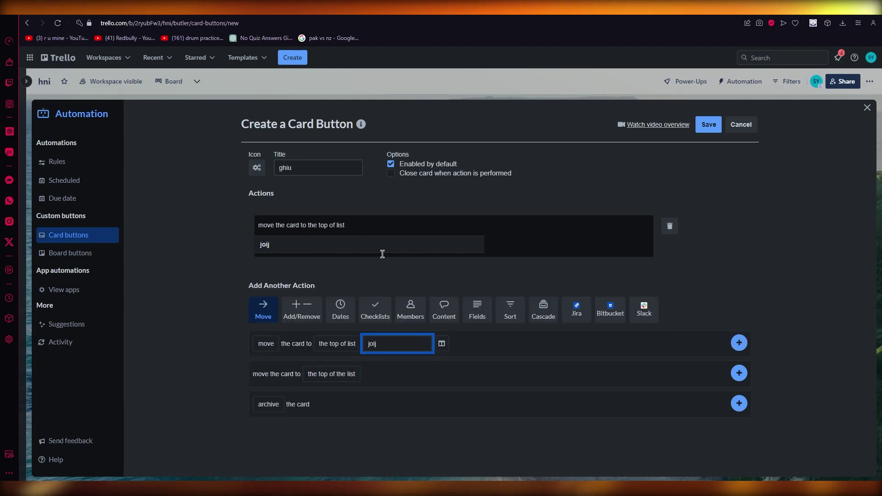
{"action": "left_click", "coordinate": [709, 125]}
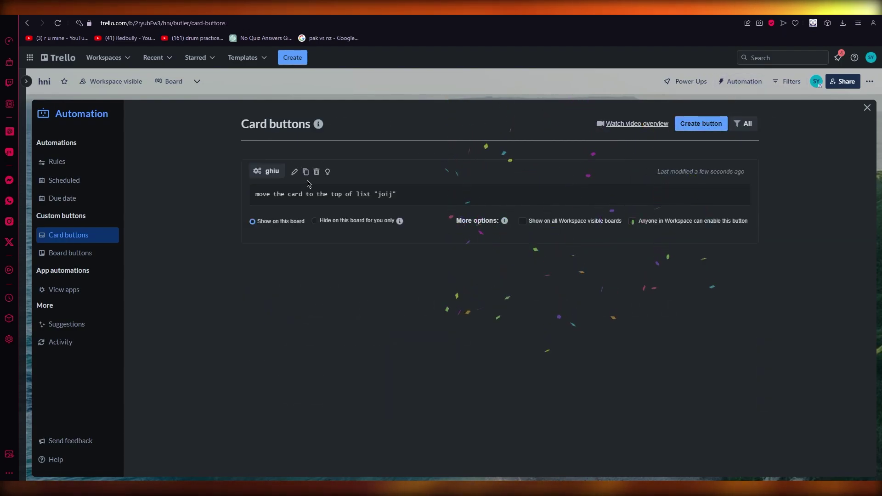
- Leave Automation, open card oij\ and run its ghiu button
{"action": "left_click", "coordinate": [701, 123]}
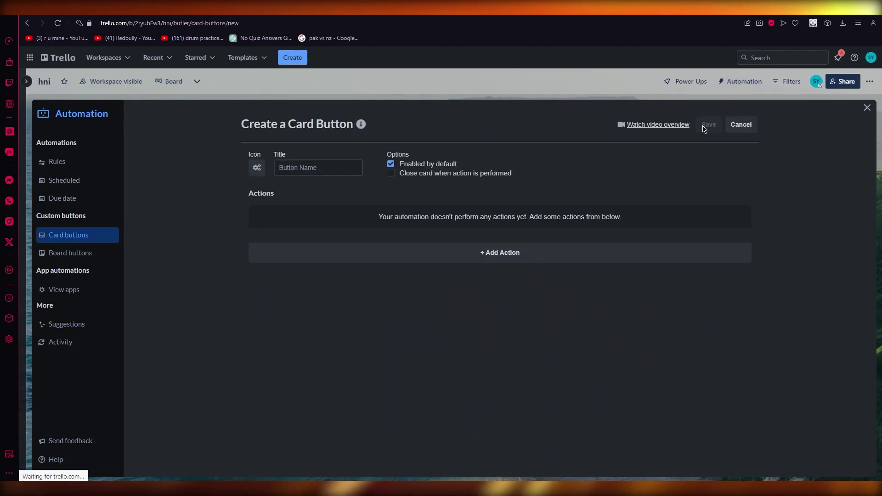
{"action": "left_click", "coordinate": [868, 107]}
{"action": "left_click", "coordinate": [93, 131]}
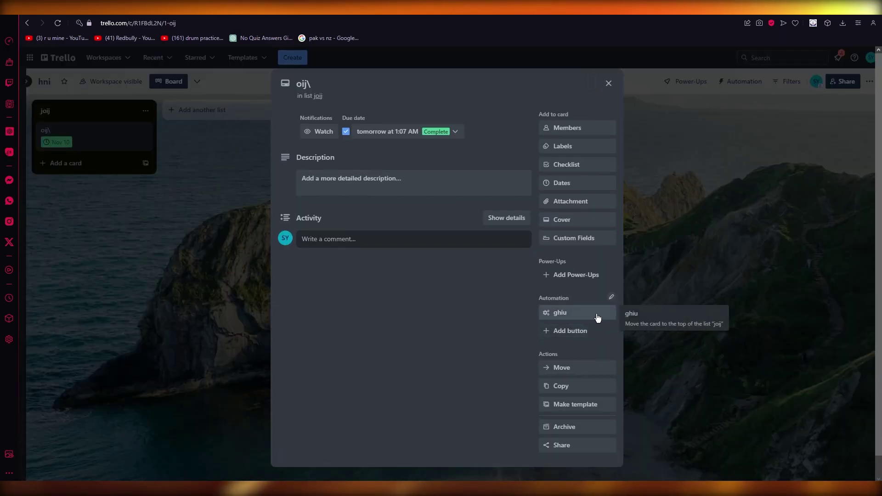
{"action": "left_click", "coordinate": [590, 313]}
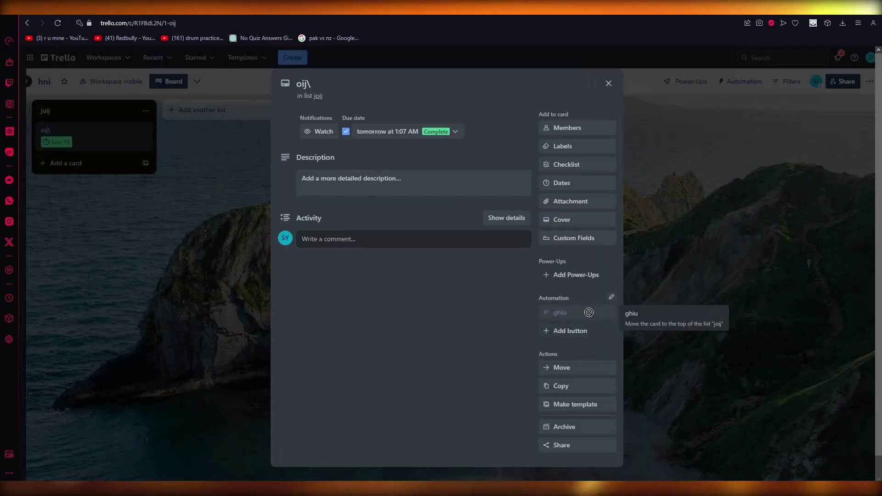
- Add cards kojioj, ihiouh and ihoij to joij, then drag kojioj below ihoij
{"action": "left_click", "coordinate": [797, 256]}
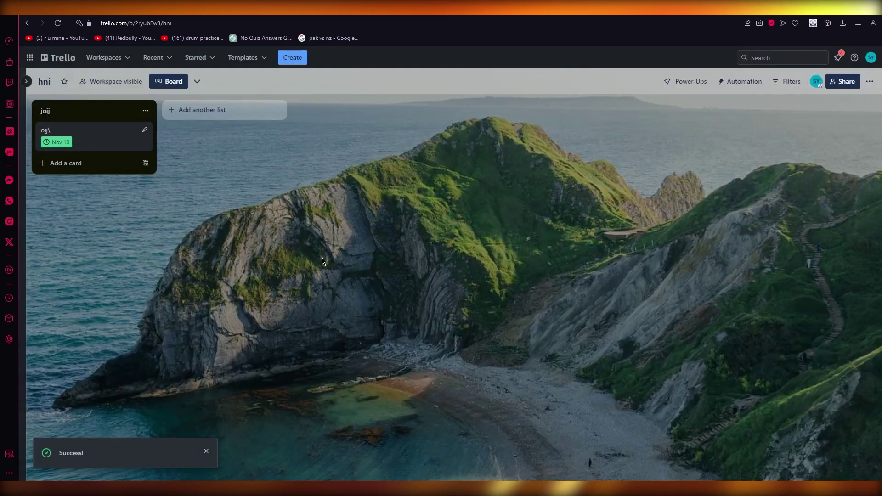
{"action": "left_click", "coordinate": [66, 163]}
{"action": "type", "text": "kojioj"}
{"action": "key", "text": "Return"}
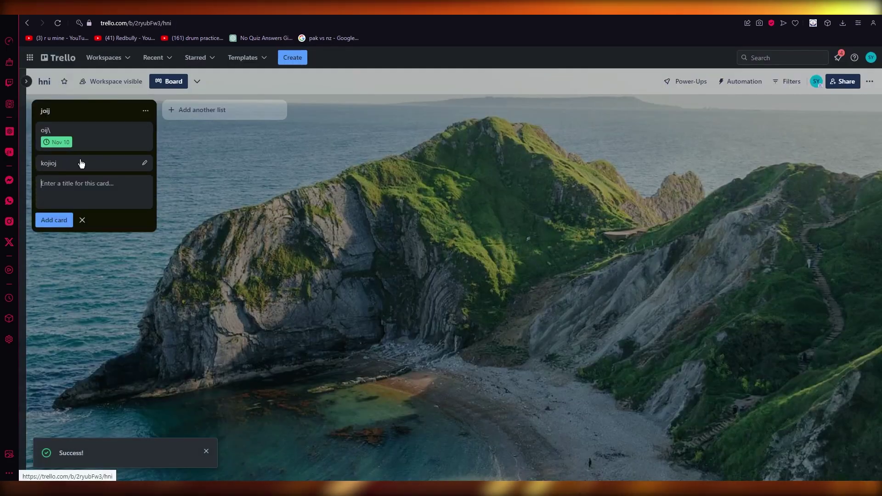
{"action": "type", "text": "hiouh"}
{"action": "key", "text": "Return"}
{"action": "type", "text": "ihoij"}
{"action": "key", "text": "Return"}
{"action": "left_click", "coordinate": [90, 235]}
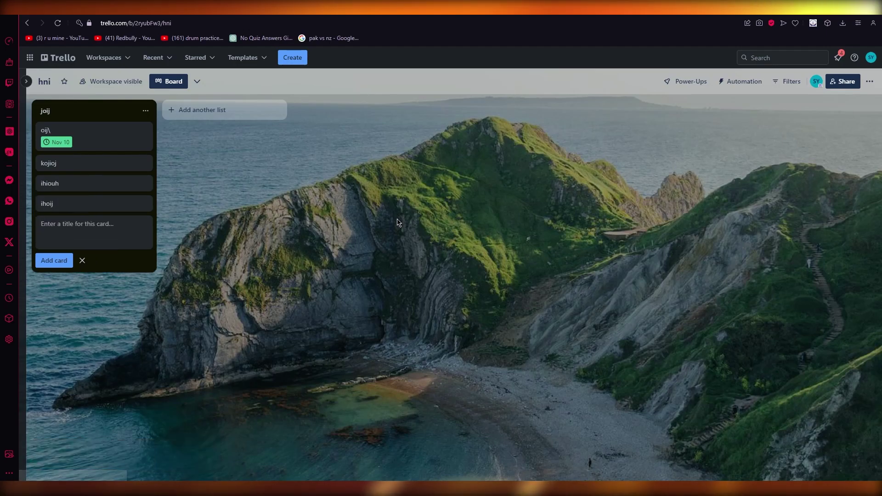
{"action": "left_click_drag", "start_coordinate": [83, 163], "coordinate": [82, 206]}
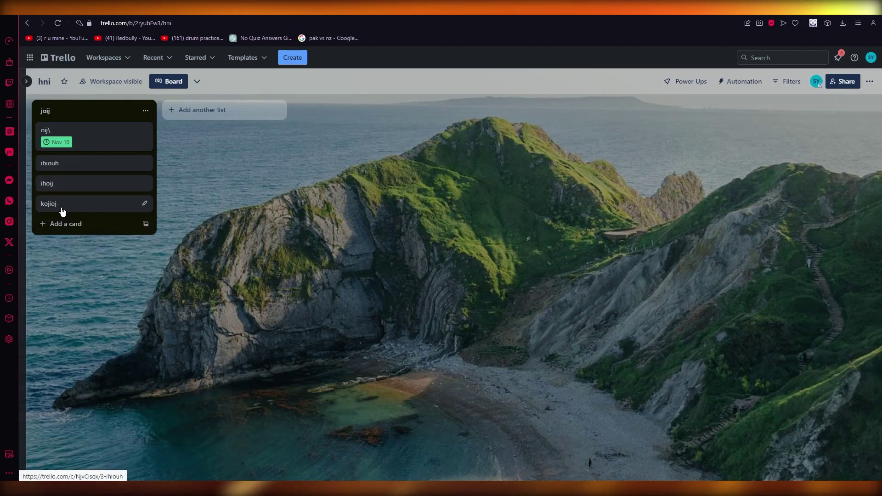
- Run ghiu on card kojioj to send it to the top of joij, then close the card
{"action": "left_click", "coordinate": [83, 203]}
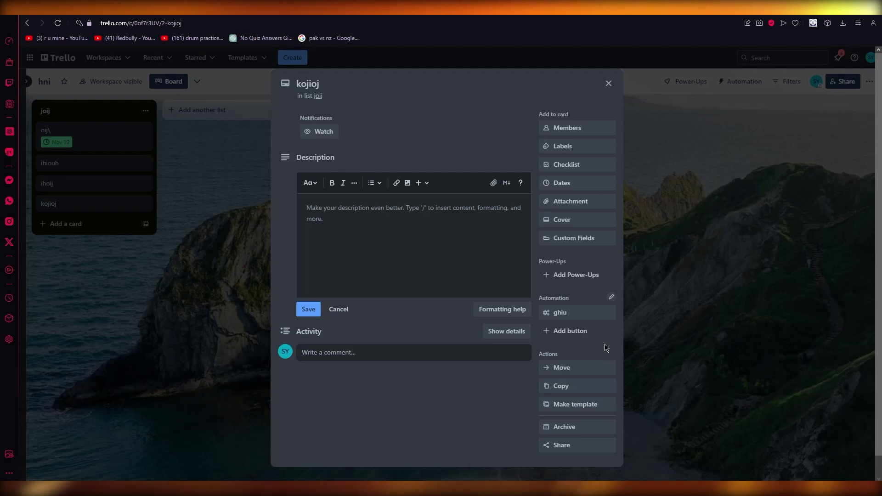
{"action": "left_click", "coordinate": [560, 313]}
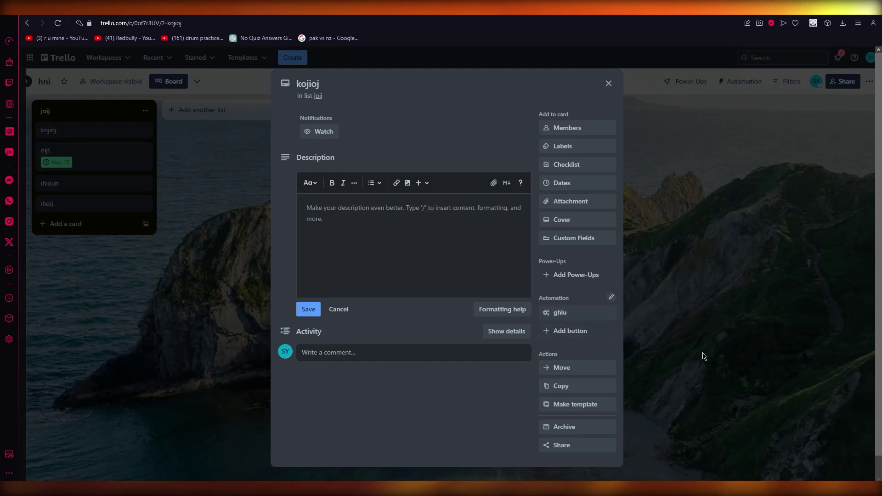
{"action": "left_click", "coordinate": [227, 187]}
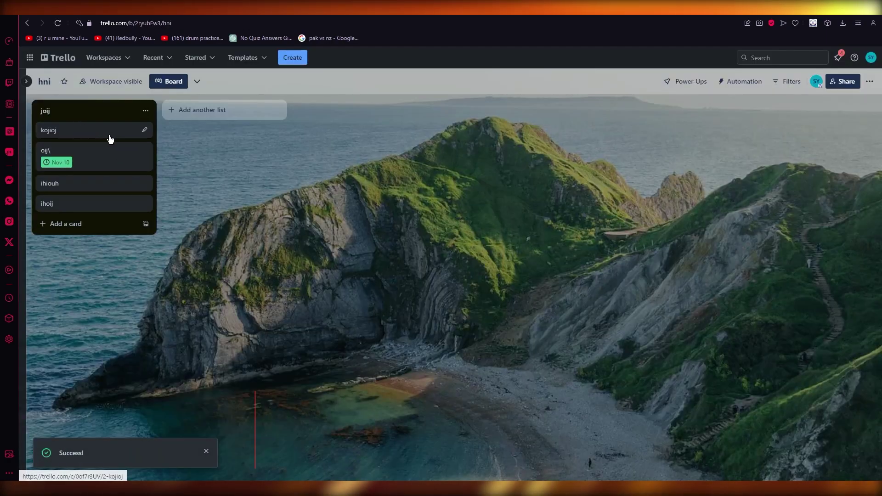